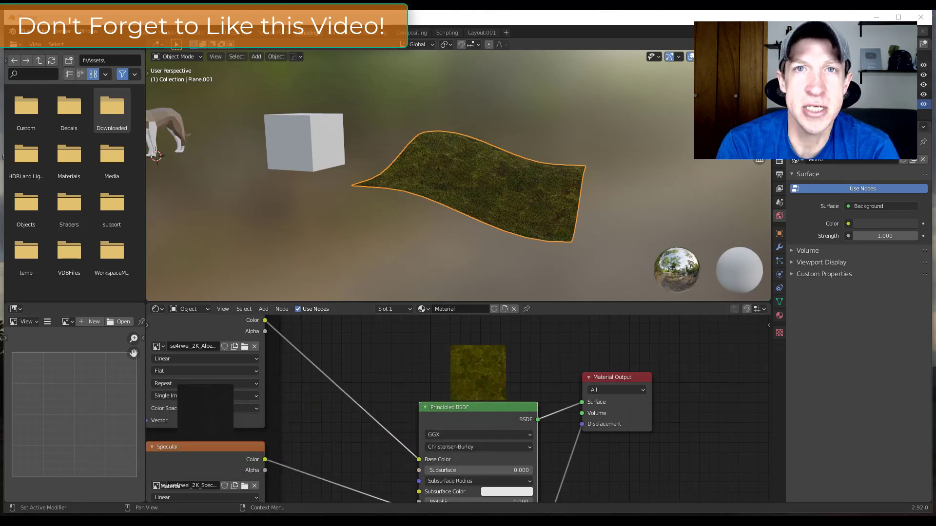
# Enlarge the node editor area and examine the preview thumbnails above the Principled BSDF, texture, mapping and Bump nodes.
pyautogui.moveTo(550, 300); pyautogui.dragTo(547, 242)
pyautogui.scroll(4, 491, 356)
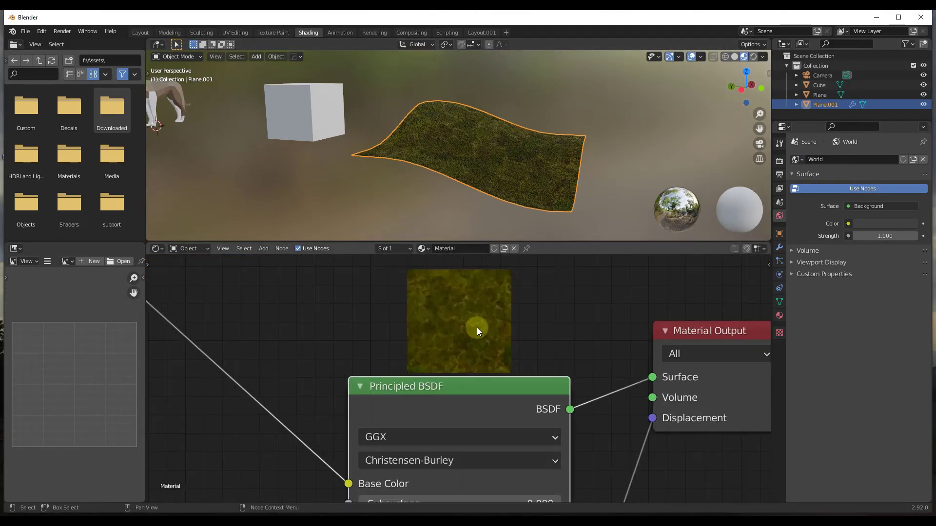
pyautogui.scroll(-6, 469, 332)
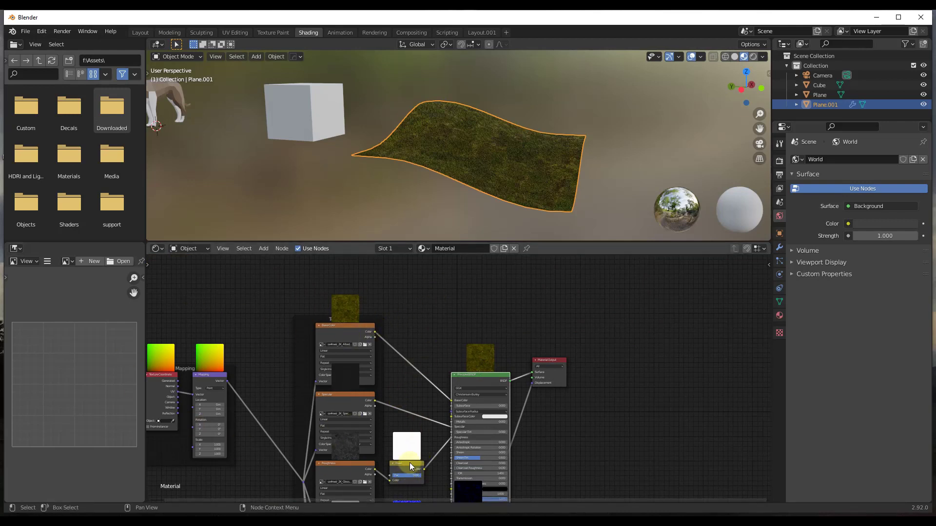
pyautogui.scroll(-2, 512, 358)
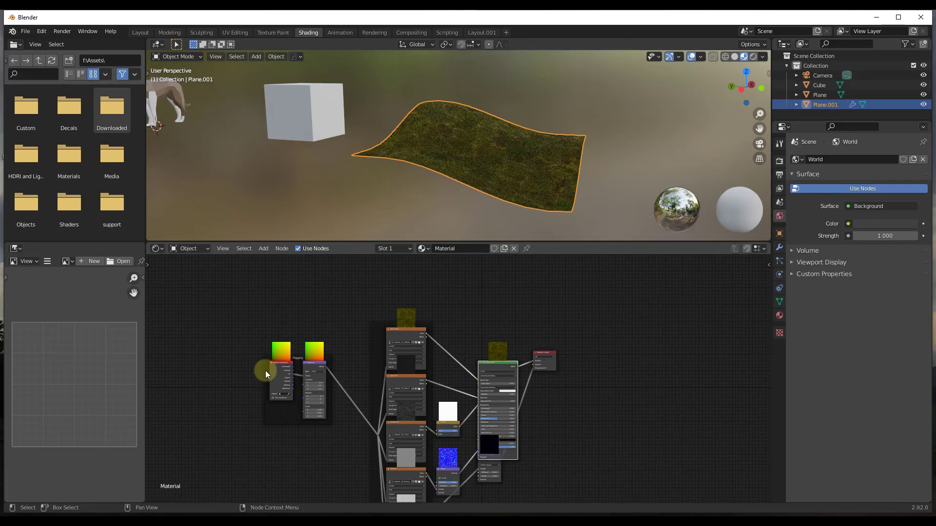
pyautogui.scroll(1, 267, 377)
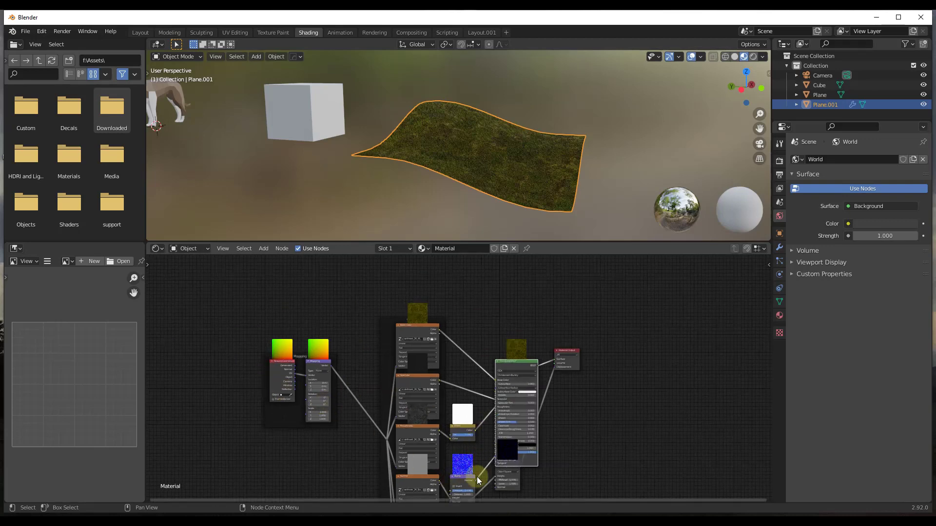
pyautogui.scroll(7, 477, 480)
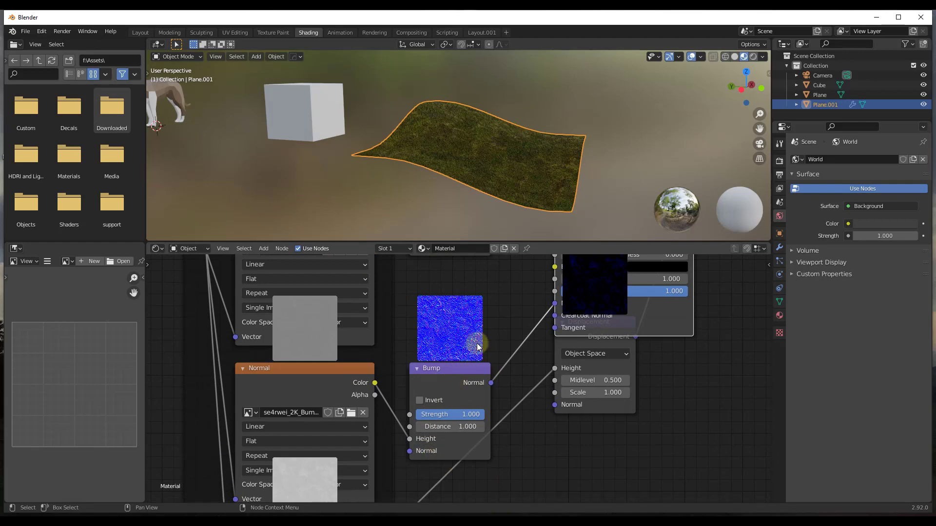
pyautogui.scroll(4, 462, 331)
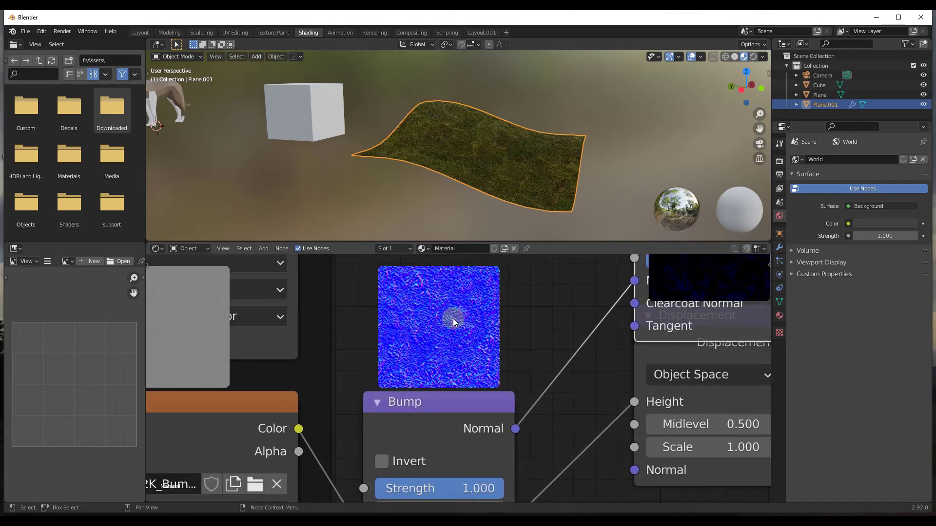
pyautogui.scroll(-3, 456, 338)
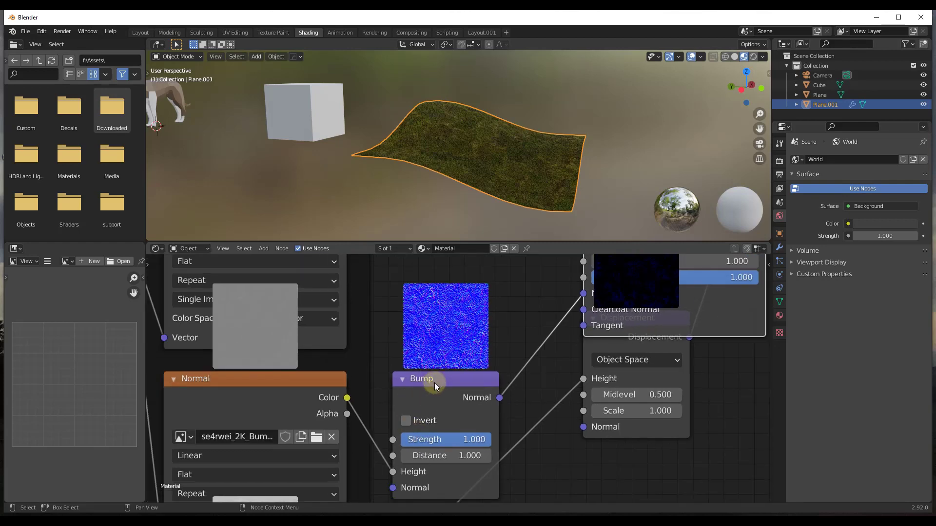
# Move the Displacement node clear of the Principled BSDF node so its preview thumbnail is unobstructed.
pyautogui.scroll(-4, 472, 380)
pyautogui.moveTo(553, 403); pyautogui.dragTo(570, 439)
pyautogui.scroll(5, 561, 431)
pyautogui.scroll(2, 548, 390)
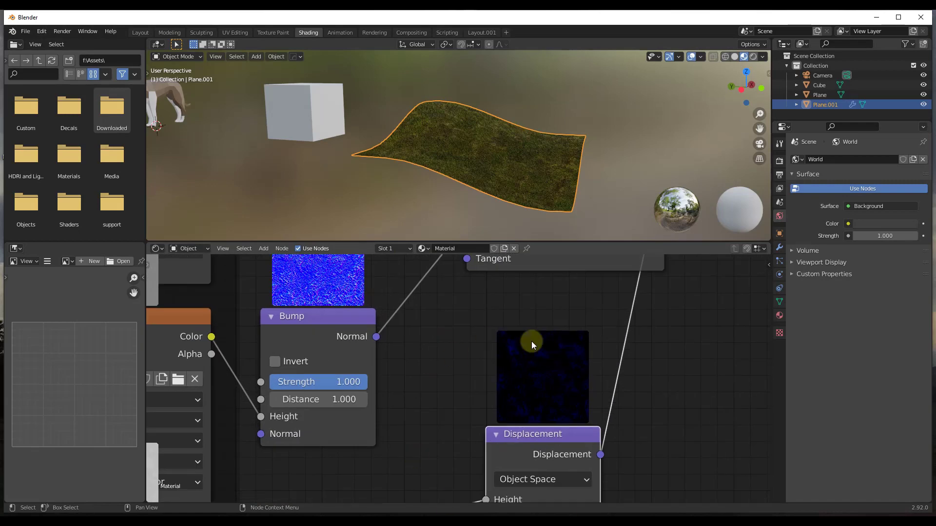
pyautogui.scroll(-4, 569, 381)
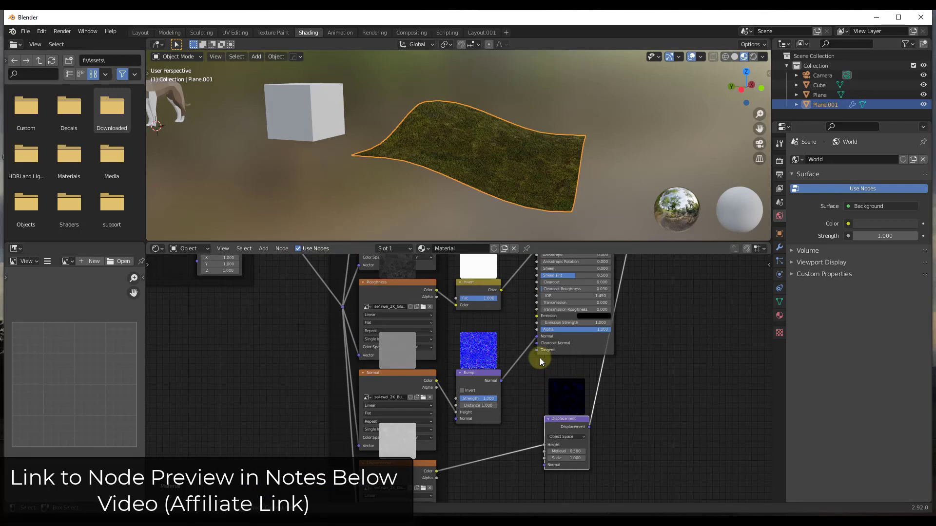
# Examine the Invert node's thumbnail between the Roughness texture and the Principled BSDF, and the overall node tree.
pyautogui.moveTo(519, 309); pyautogui.dragTo(480, 355, button='middle')
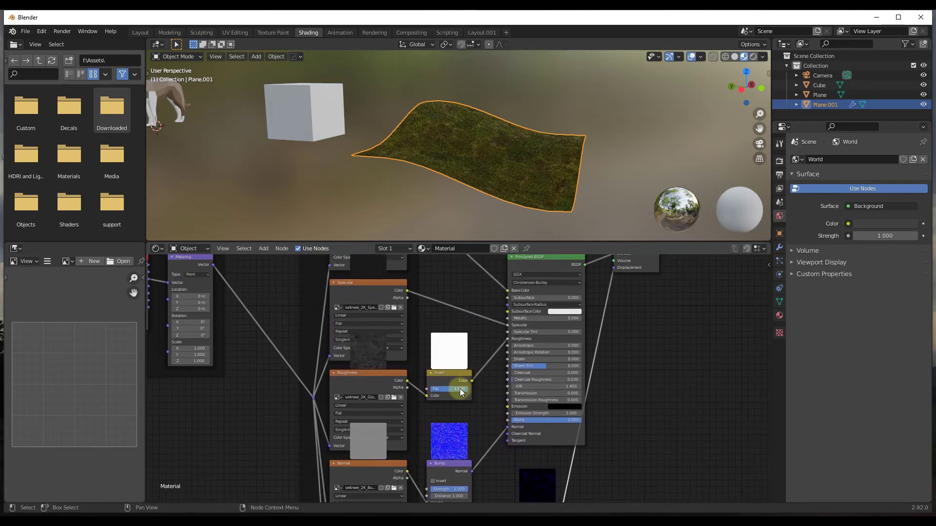
pyautogui.scroll(8, 460, 389)
pyautogui.moveTo(422, 390); pyautogui.dragTo(423, 423)
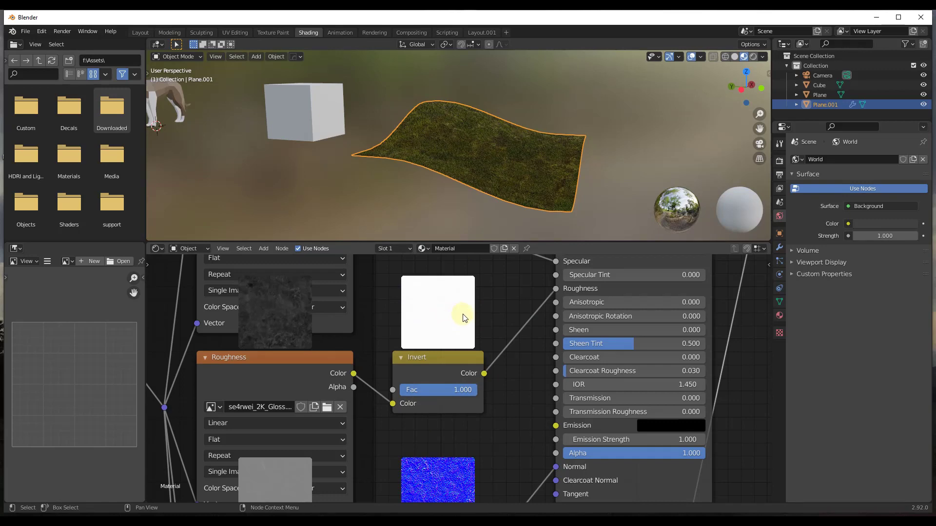
pyautogui.scroll(-8, 598, 397)
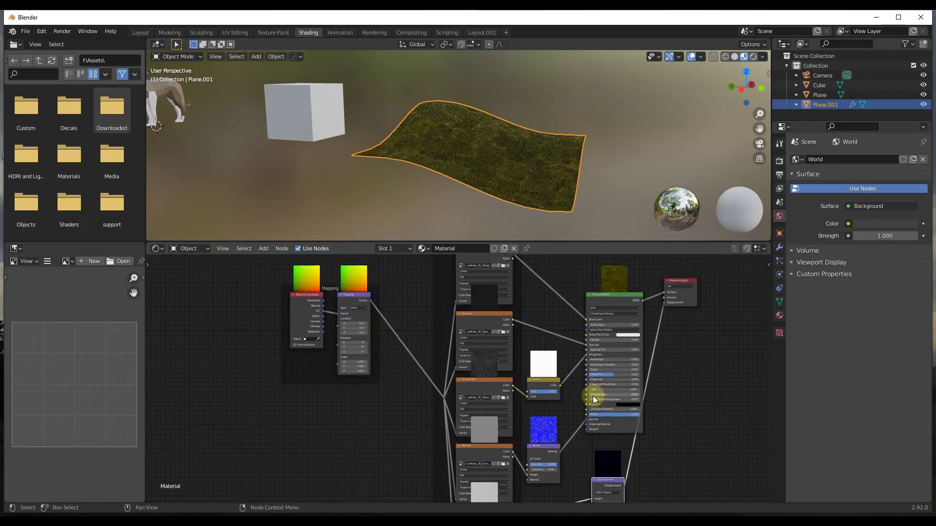
pyautogui.scroll(1, 665, 363)
pyautogui.scroll(-1, 665, 364)
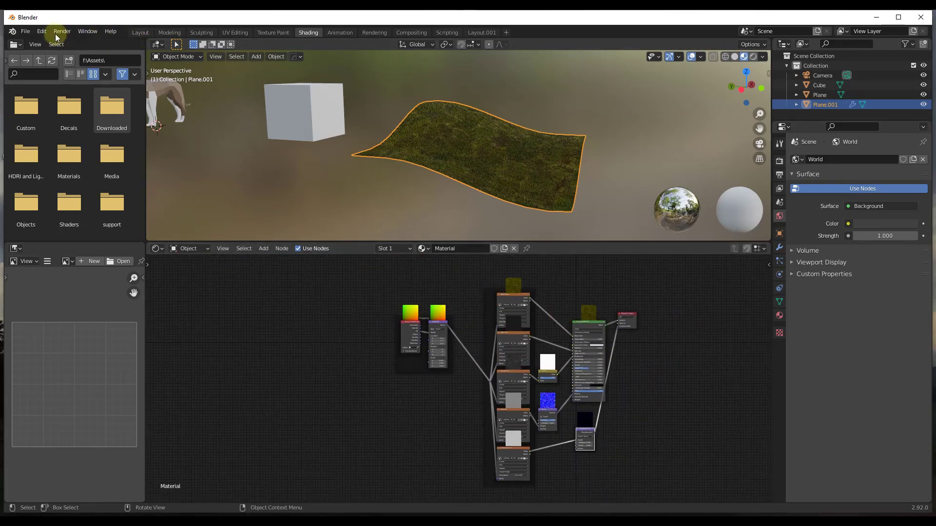
# Open the preferences at the Node Preview add-on settings and make the window taller to fit its shortcut list.
pyautogui.click(42, 31)
pyautogui.click(64, 171)
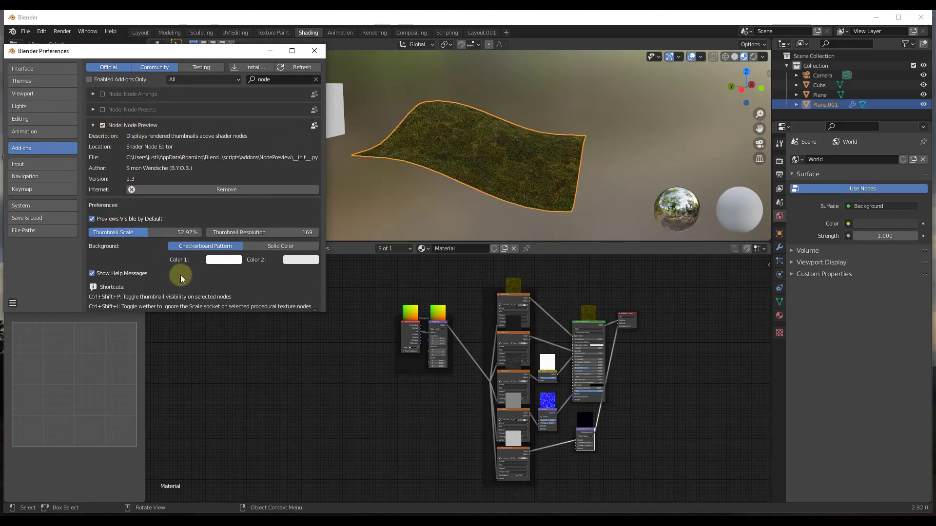
pyautogui.scroll(-1, 160, 263)
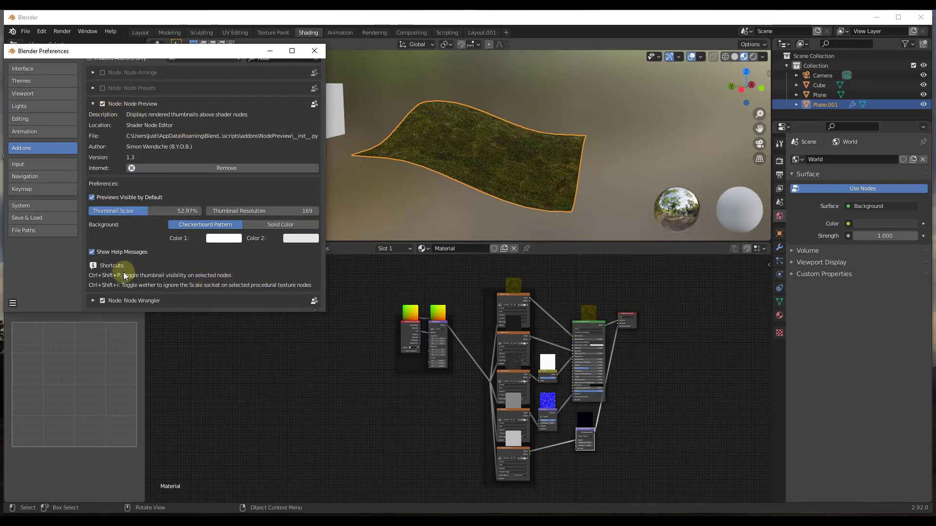
pyautogui.moveTo(262, 314); pyautogui.dragTo(261, 340)
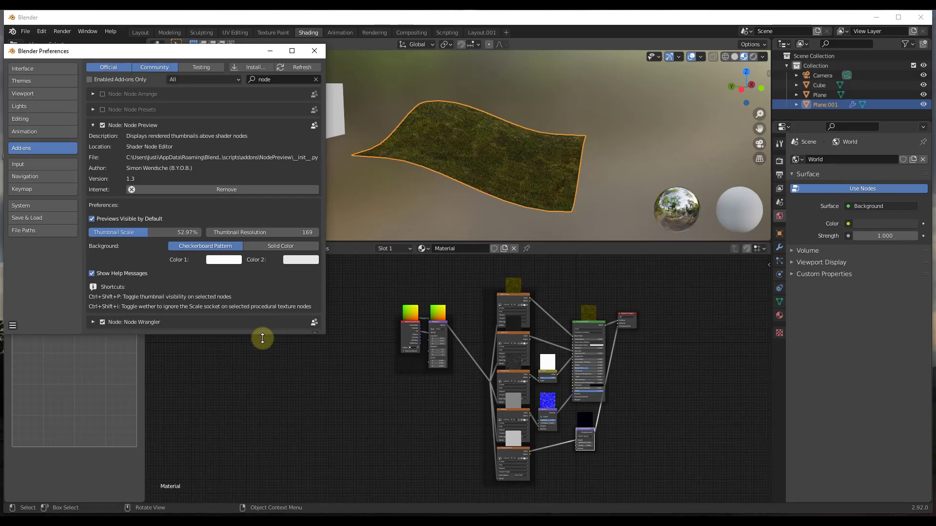
# Toggle the Node Preview option Previews Visible by Default off and back on.
pyautogui.click(122, 220)
pyautogui.click(121, 220)
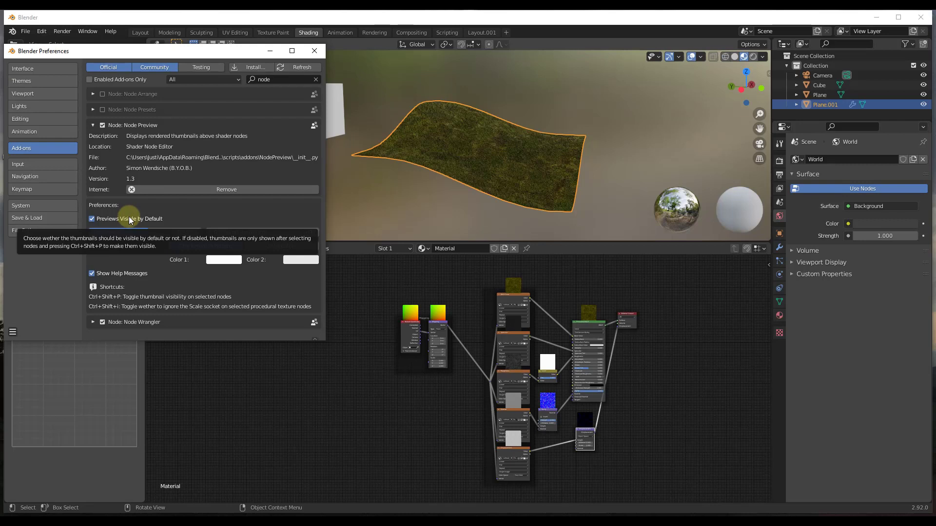
pyautogui.click(130, 220)
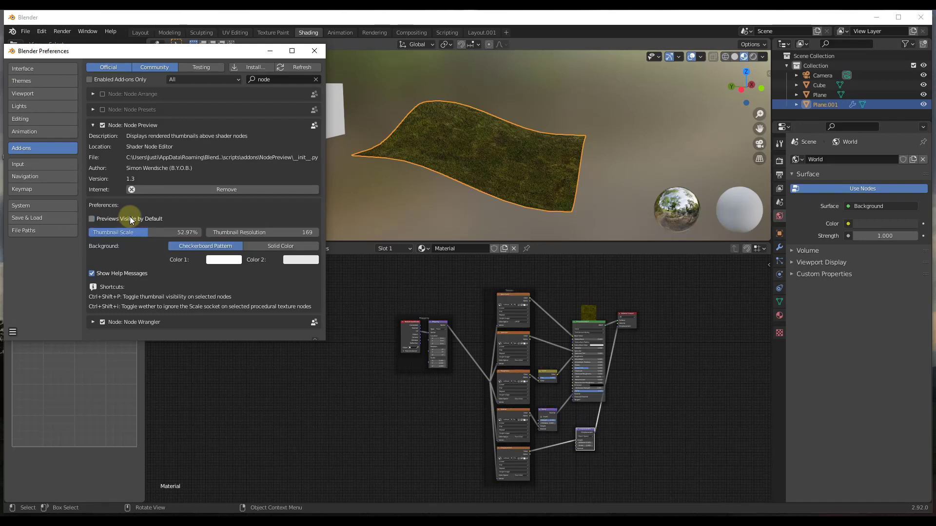
pyautogui.click(130, 219)
# Reduce the Node Preview add-on's thumbnail scale to 50.42%.
pyautogui.scroll(9, 529, 315)
pyautogui.moveTo(522, 298); pyautogui.dragTo(500, 360, button='middle')
pyautogui.scroll(7, 487, 328)
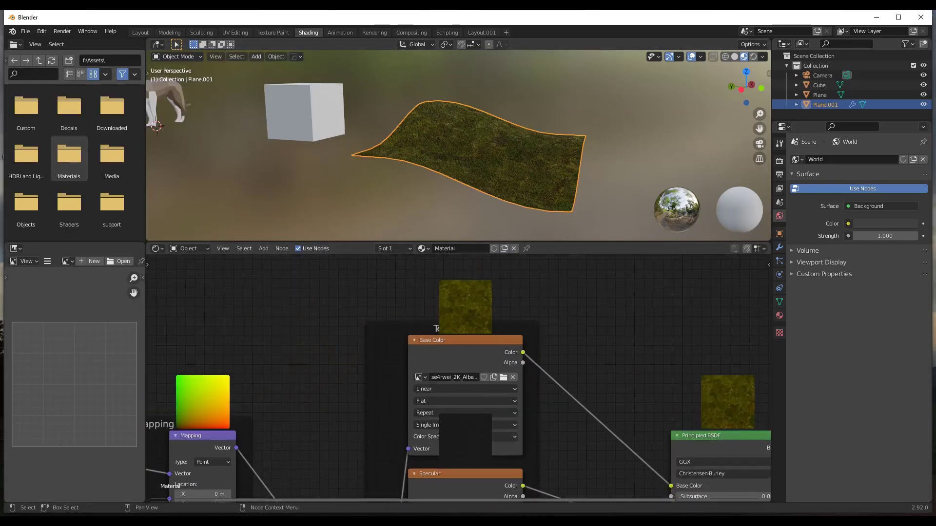
pyautogui.click(746, 483)
pyautogui.moveTo(126, 234); pyautogui.dragTo(143, 257)
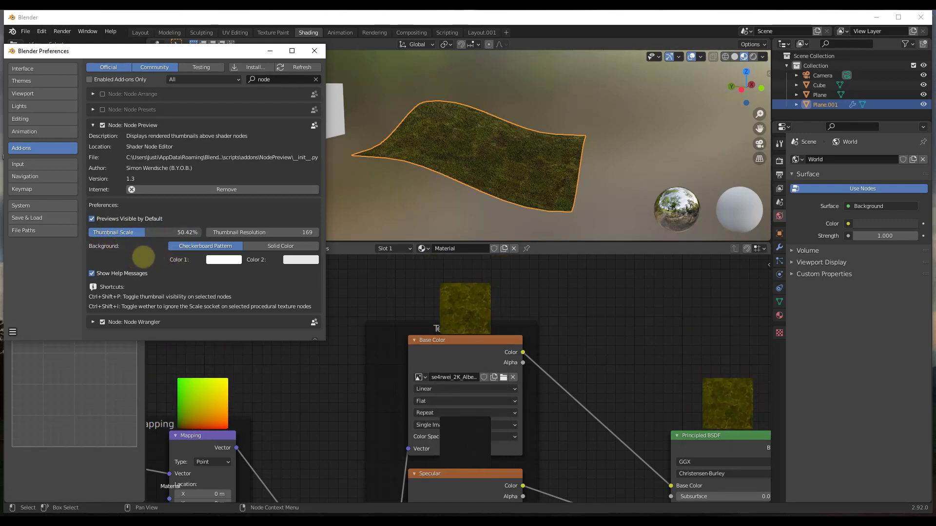
# Try the thumbnail resolution at 245 and 138, and set it to 128.
pyautogui.moveTo(272, 232); pyautogui.dragTo(310, 235)
pyautogui.scroll(8, 475, 315)
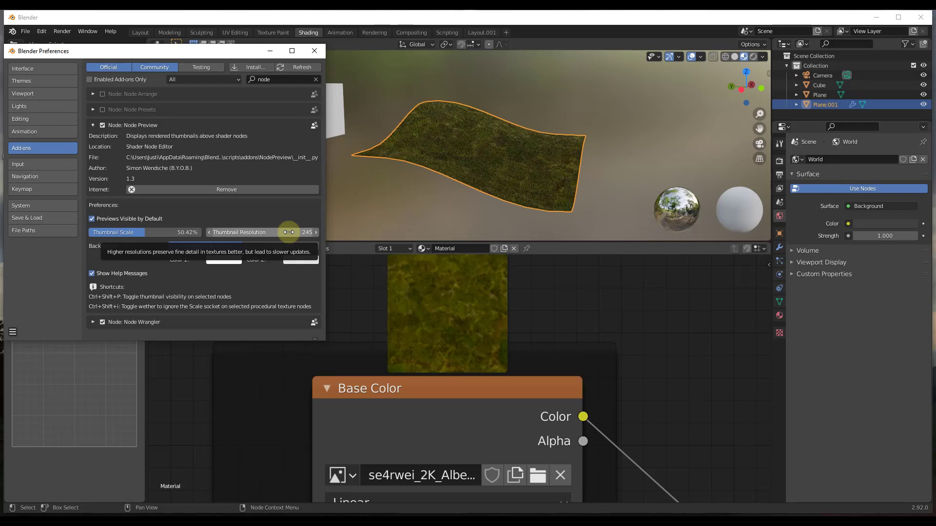
pyautogui.moveTo(288, 231); pyautogui.dragTo(181, 242)
pyautogui.click(295, 233)
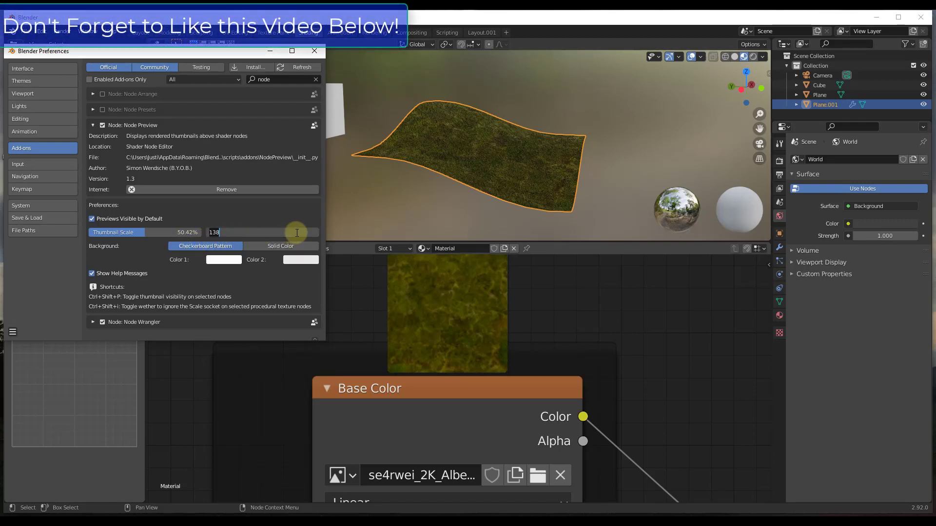
pyautogui.write('128')
pyautogui.press('Return')
# Set the Node Preview thumbnail resolution to 100.
pyautogui.click(272, 234)
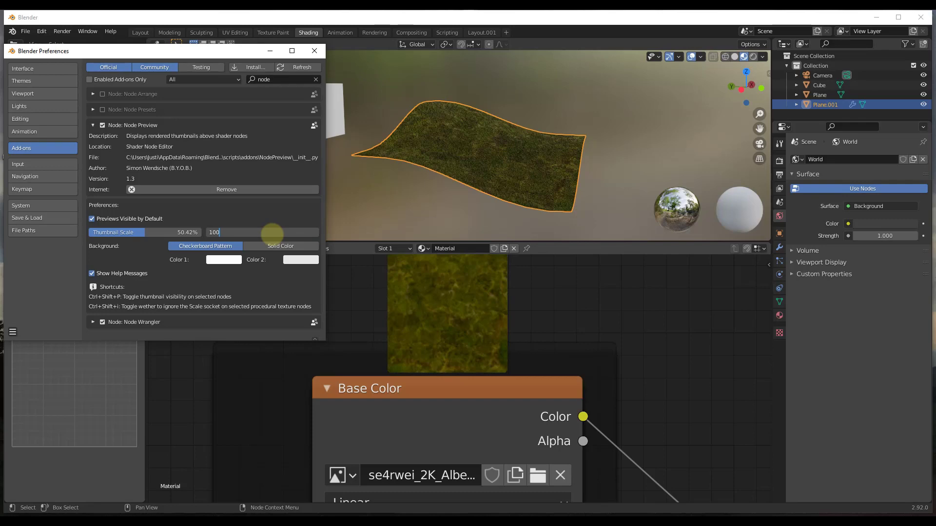
pyautogui.press('Return')
pyautogui.scroll(-6, 492, 315)
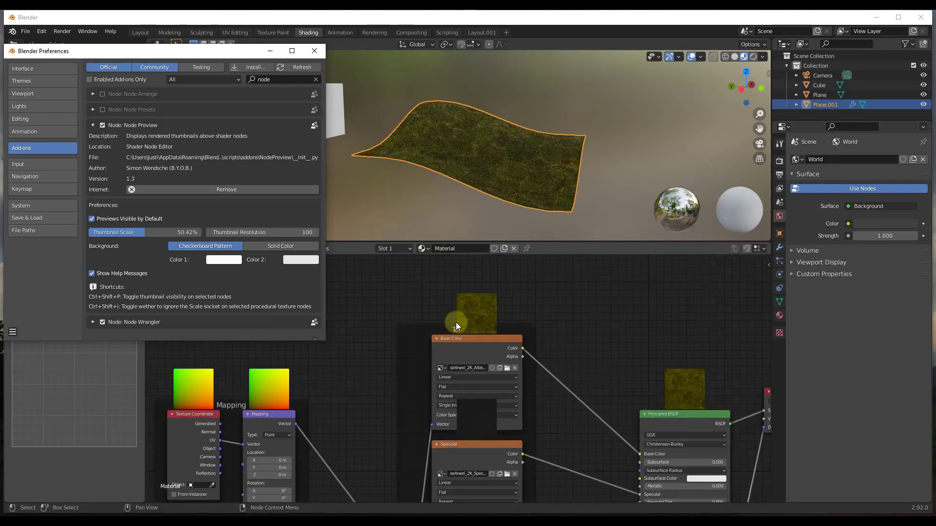
pyautogui.scroll(-3, 457, 326)
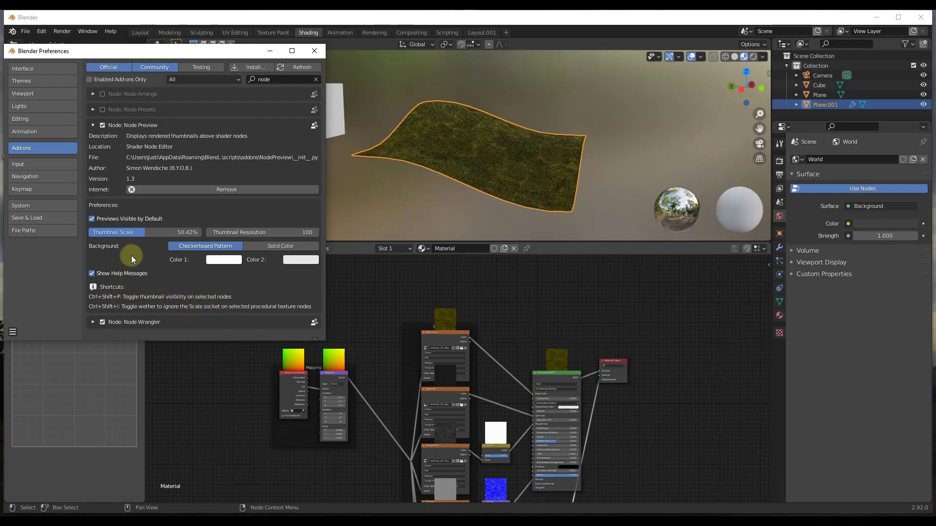
# Turn off Previews Visible by Default in the Node Preview settings.
pyautogui.click(121, 219)
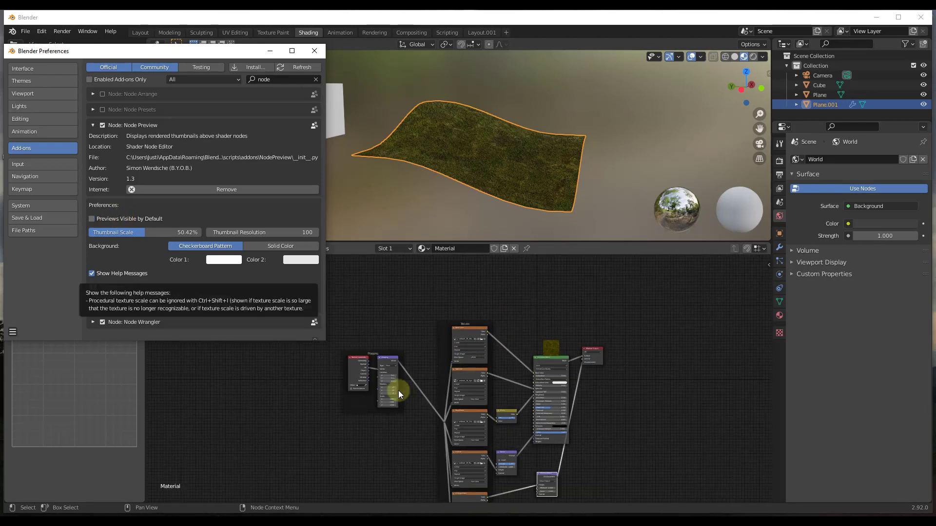
pyautogui.scroll(2, 405, 391)
pyautogui.moveTo(605, 300); pyautogui.dragTo(547, 348, button='middle')
# Select the Base Color texture node and toggle its individual preview thumbnail on and off again.
pyautogui.click(457, 328)
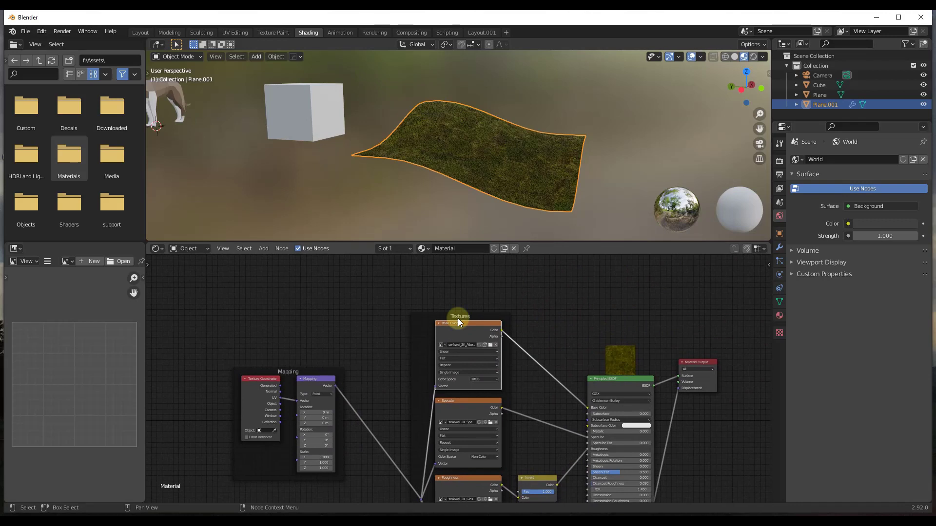
pyautogui.hotkey('shift', 'h')
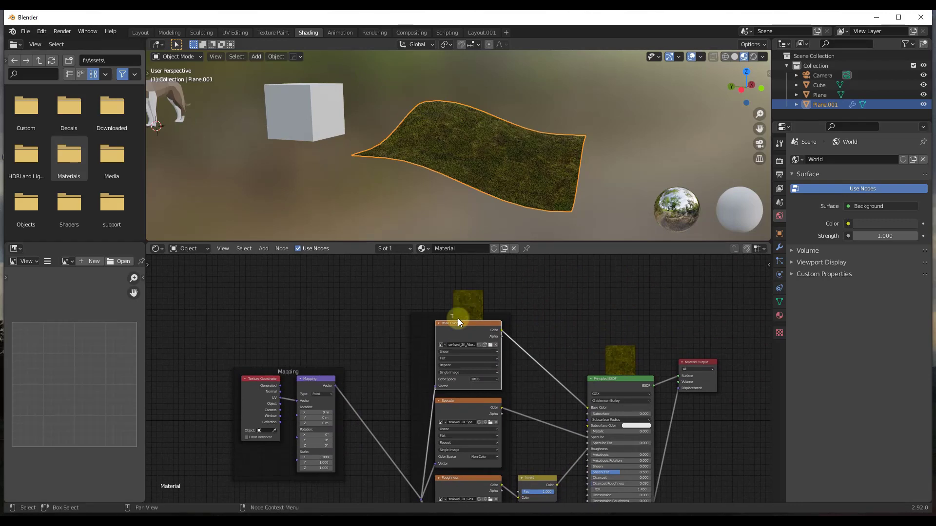
pyautogui.hotkey('shift', 'h')
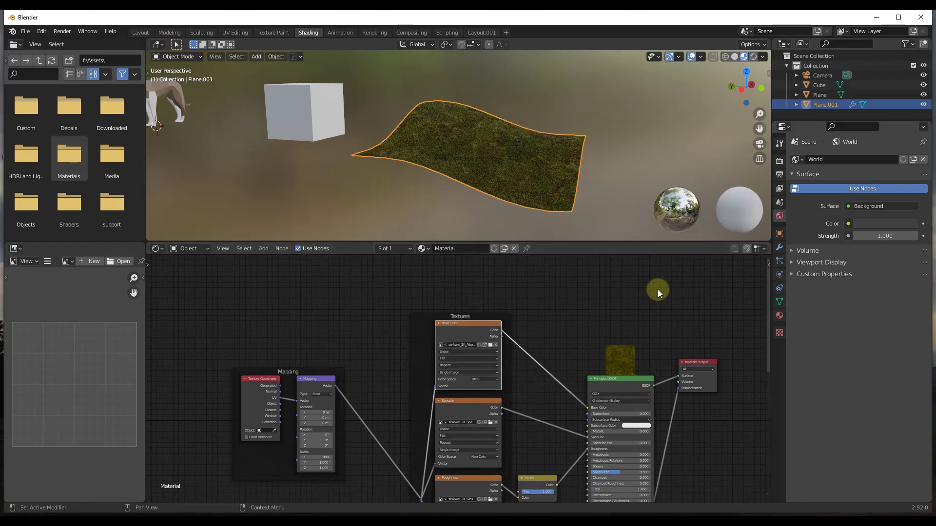
pyautogui.moveTo(472, 327); pyautogui.dragTo(388, 311)
pyautogui.moveTo(473, 406); pyautogui.dragTo(469, 400)
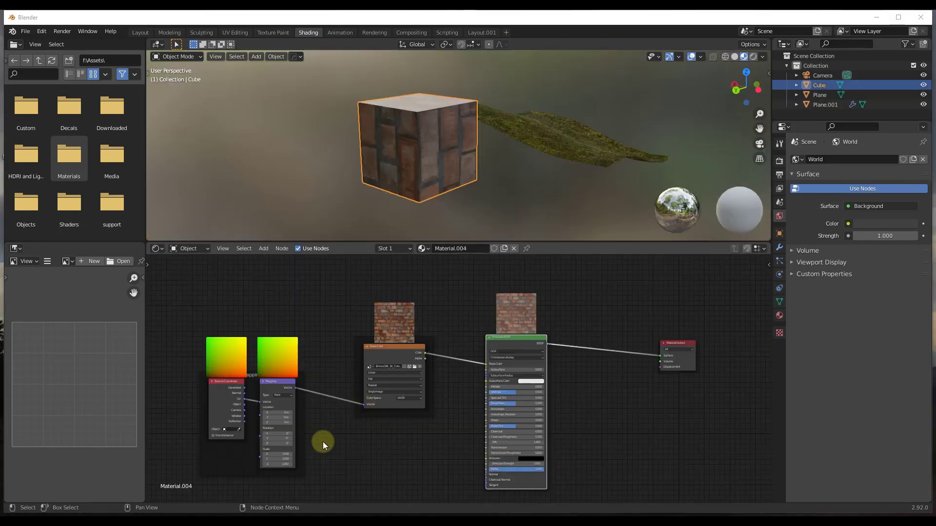
# Set the brick material's Mapping node scale to 5.1 in X and 5.7 in Y.
pyautogui.moveTo(346, 421); pyautogui.dragTo(341, 397, button='middle')
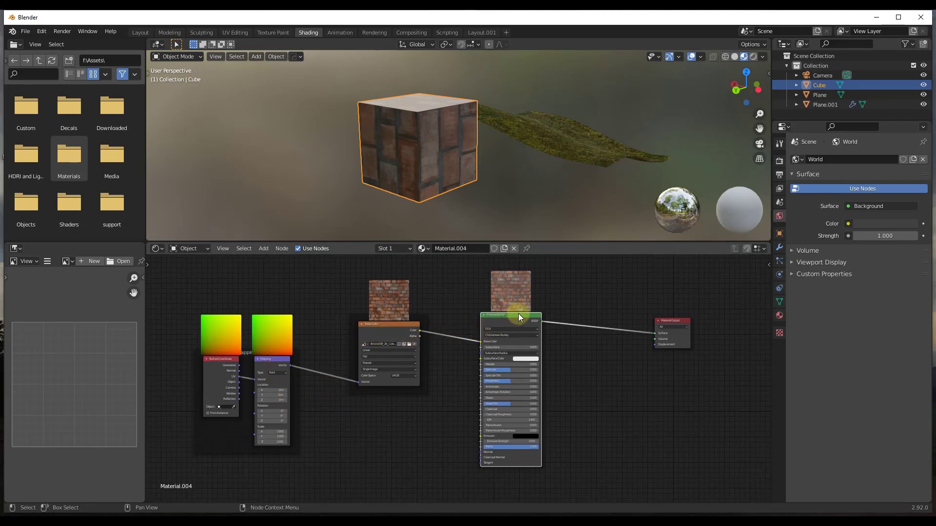
pyautogui.scroll(2, 209, 389)
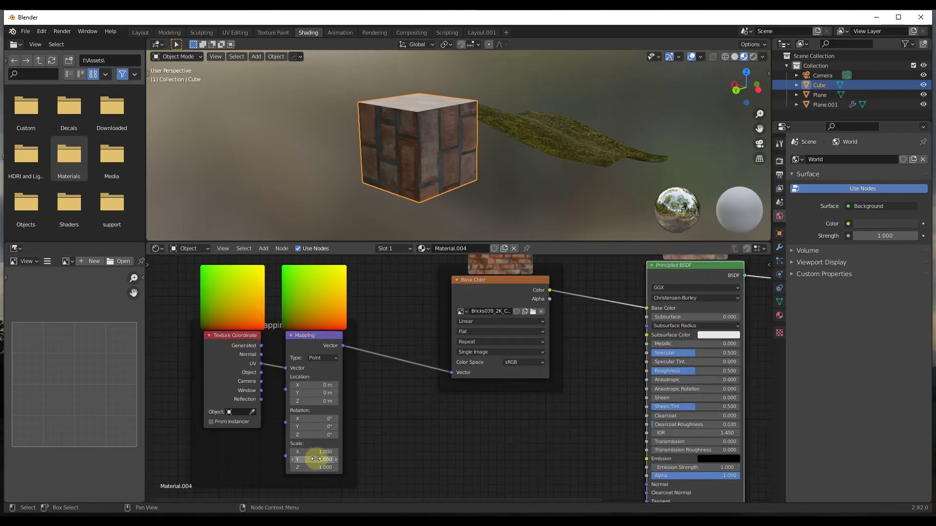
pyautogui.moveTo(318, 452); pyautogui.dragTo(342, 448)
pyautogui.click(312, 461)
pyautogui.write('5.7')
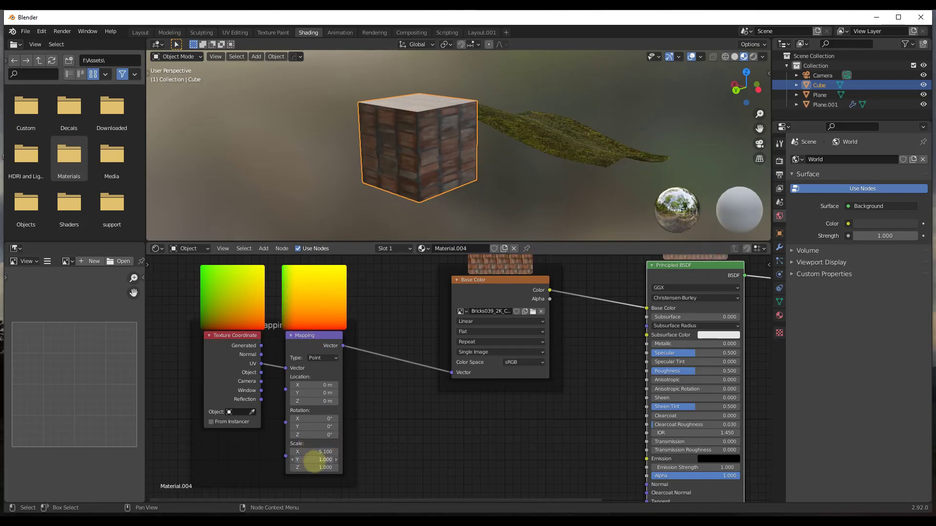
pyautogui.press('Return')
# Set the Mapping node's X, Y and Z scale all to 5.
pyautogui.click(311, 460)
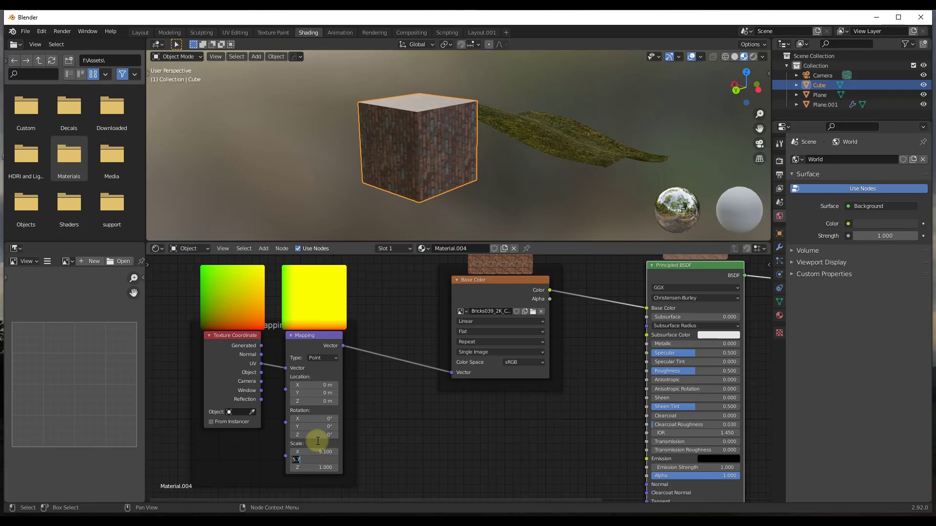
pyautogui.hotkey('shift', 'Tab')
pyautogui.write('5')
pyautogui.press('Tab')
pyautogui.press('Tab')
pyautogui.write('5')
pyautogui.press('Return')
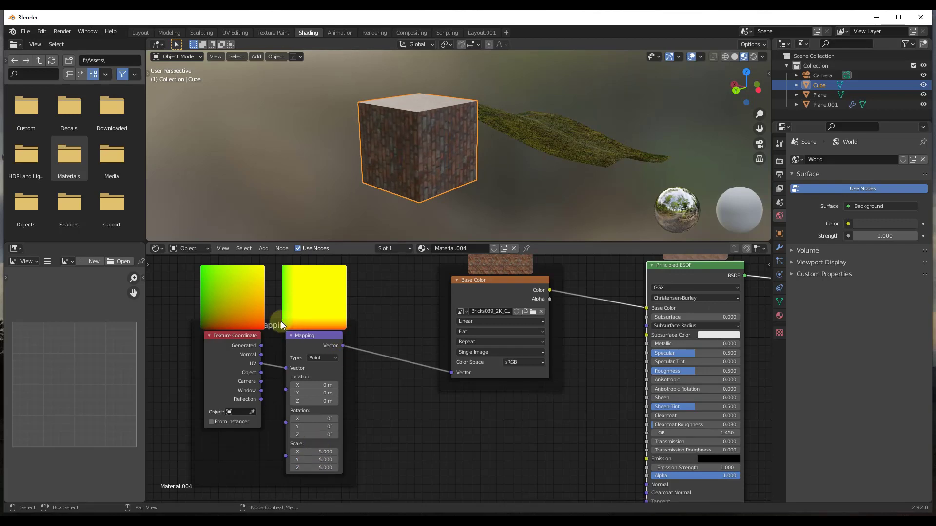
# Set the Principled BSDF node's Roughness to 1.000 and its Specular to 0.000 in the brick material.
pyautogui.scroll(-1, 554, 404)
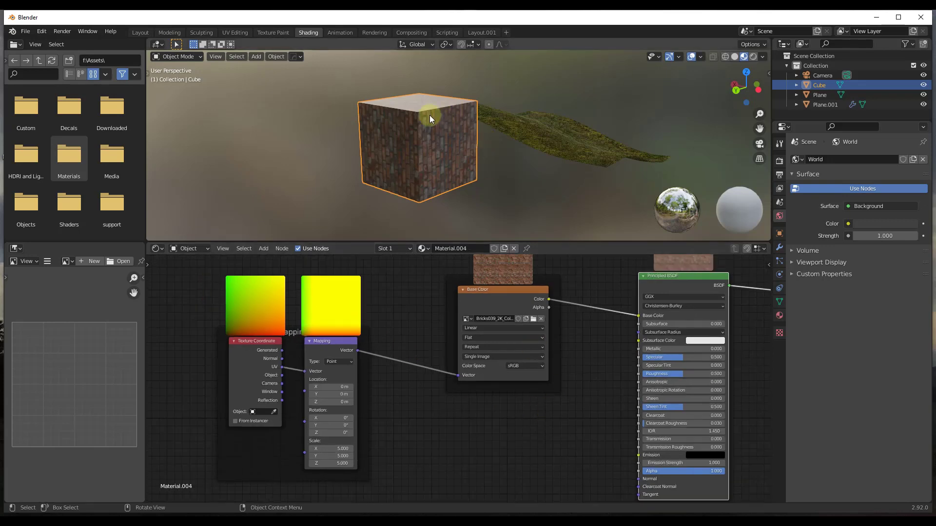
pyautogui.scroll(2, 438, 124)
pyautogui.scroll(-1, 418, 131)
pyautogui.moveTo(575, 310); pyautogui.dragTo(388, 329, button='middle')
pyautogui.scroll(-2, 487, 302)
pyautogui.scroll(6, 507, 287)
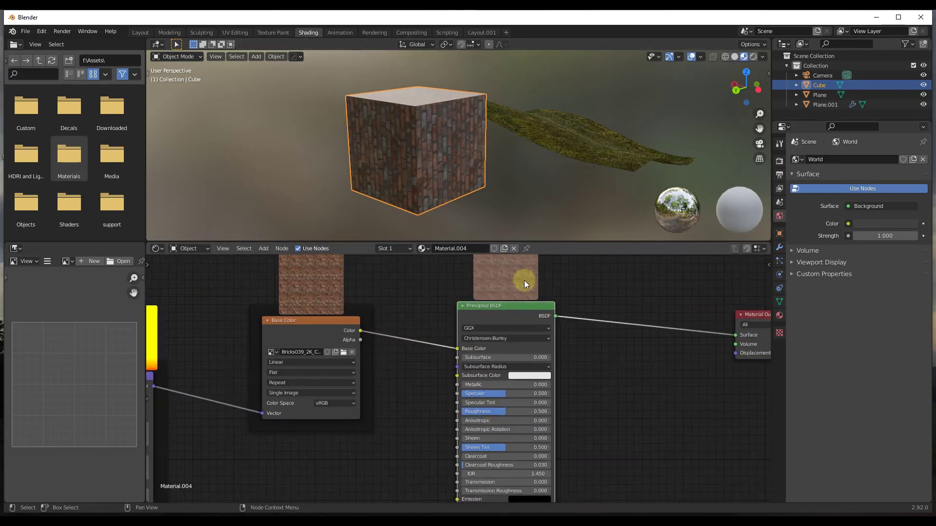
pyautogui.moveTo(634, 423); pyautogui.dragTo(616, 415, button='middle')
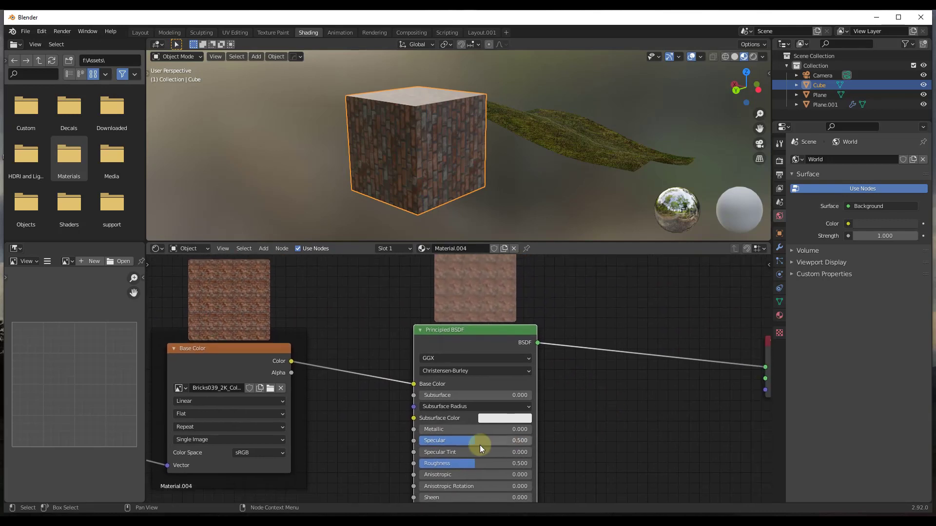
pyautogui.moveTo(471, 463); pyautogui.dragTo(532, 463)
pyautogui.moveTo(475, 441); pyautogui.dragTo(414, 441)
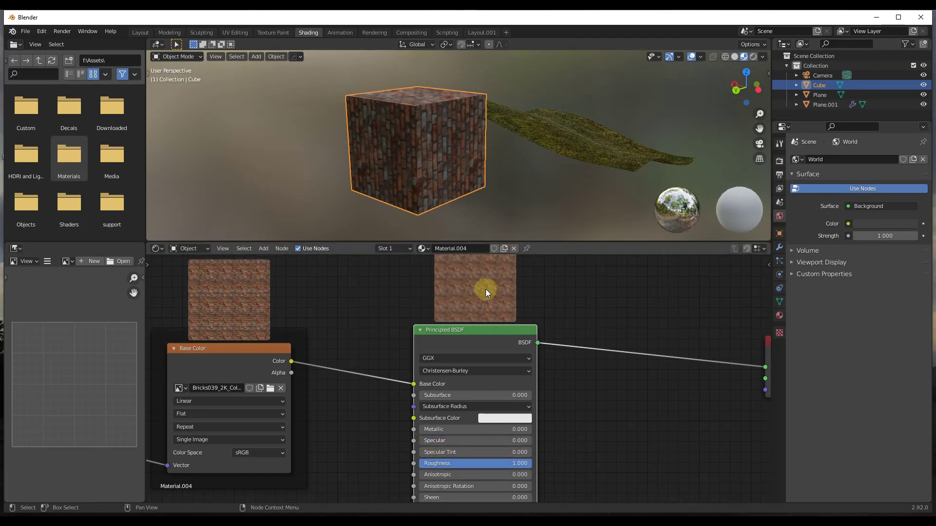
# Inspect the Principled BSDF thumbnail up close and set the Node Preview add-on's Thumbnail Resolution to 200.
pyautogui.scroll(-2, 492, 288)
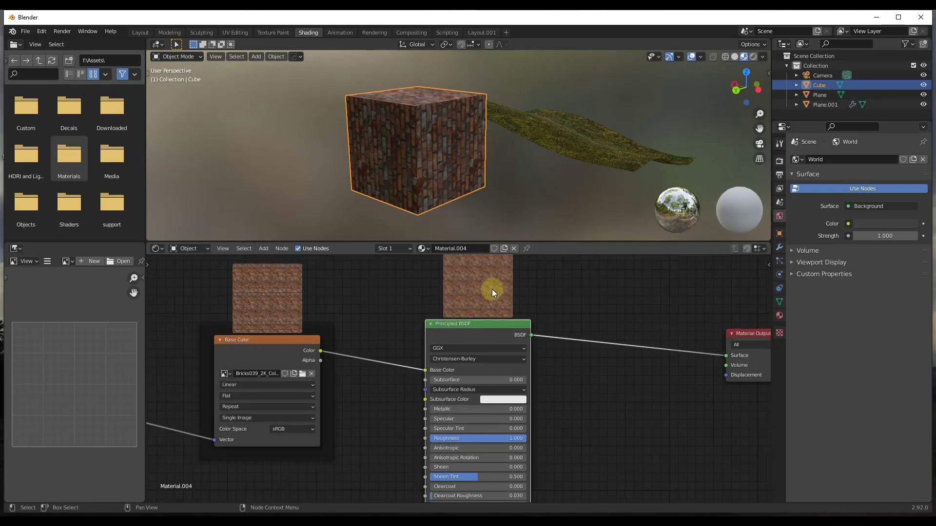
pyautogui.moveTo(492, 347)
pyautogui.mouseDown(button='middle')
pyautogui.moveTo(465, 335)
pyautogui.moveTo(474, 324)
pyautogui.moveTo(496, 354)
pyautogui.mouseUp(button='middle')
pyautogui.scroll(-1, 466, 314)
pyautogui.scroll(6, 490, 294)
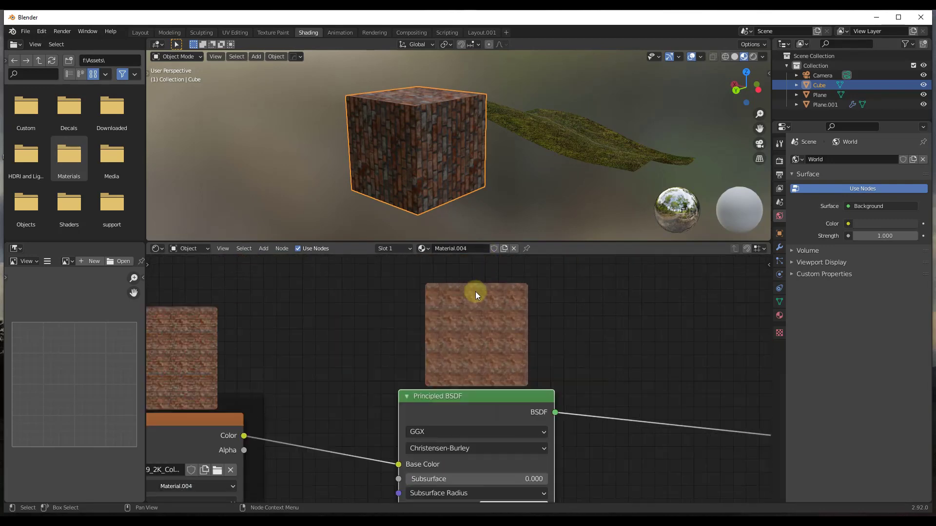
pyautogui.scroll(-2, 501, 355)
pyautogui.scroll(2, 499, 348)
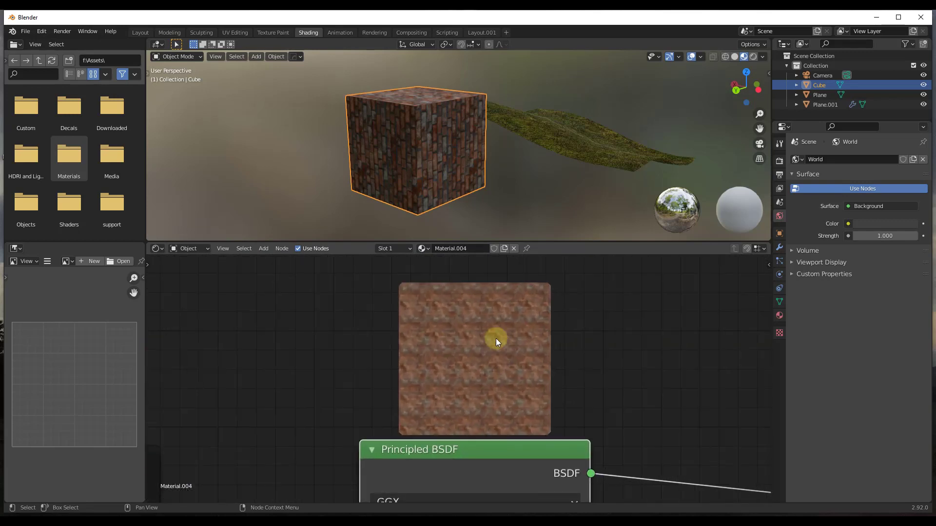
pyautogui.click(42, 32)
pyautogui.click(60, 174)
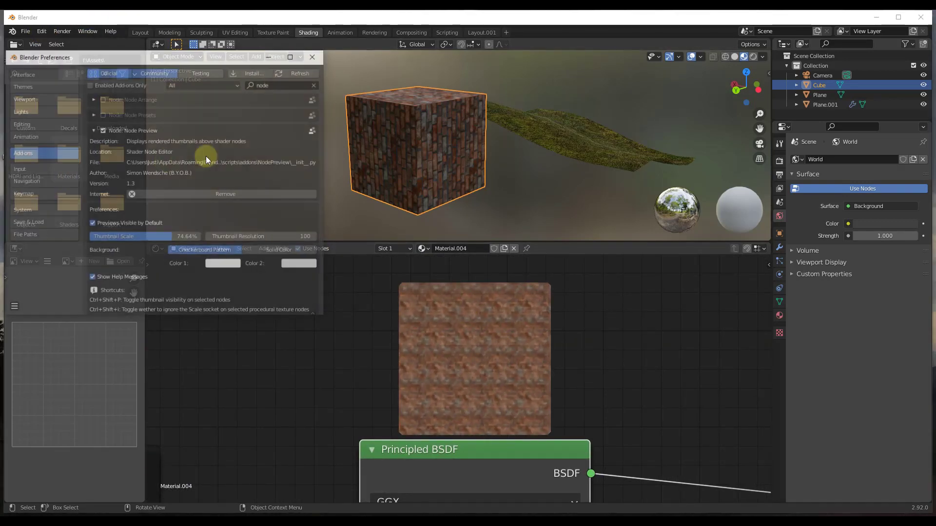
pyautogui.click(275, 237)
pyautogui.write('200')
pyautogui.press('Return')
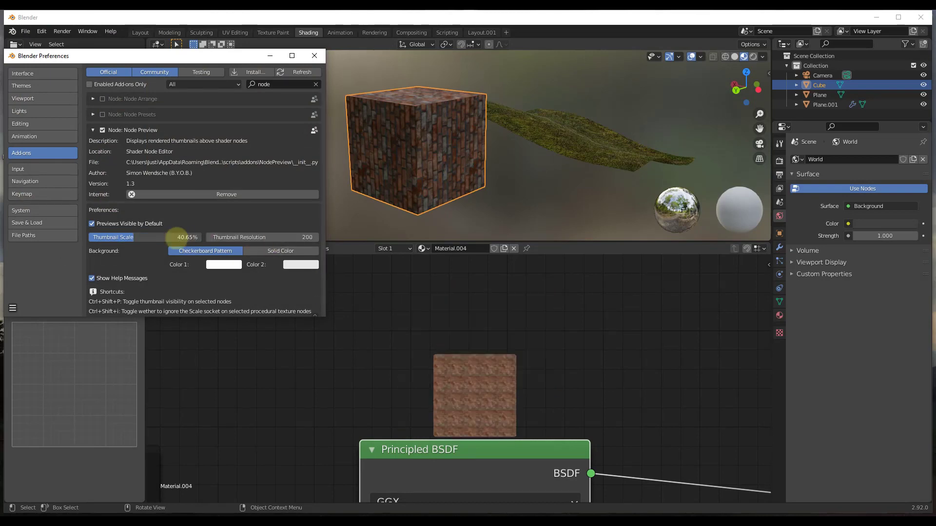
pyautogui.click(347, 338)
# Add an Invert node and link the Base Color texture's Color output through it to the Principled BSDF's Normal input.
pyautogui.scroll(-6, 347, 338)
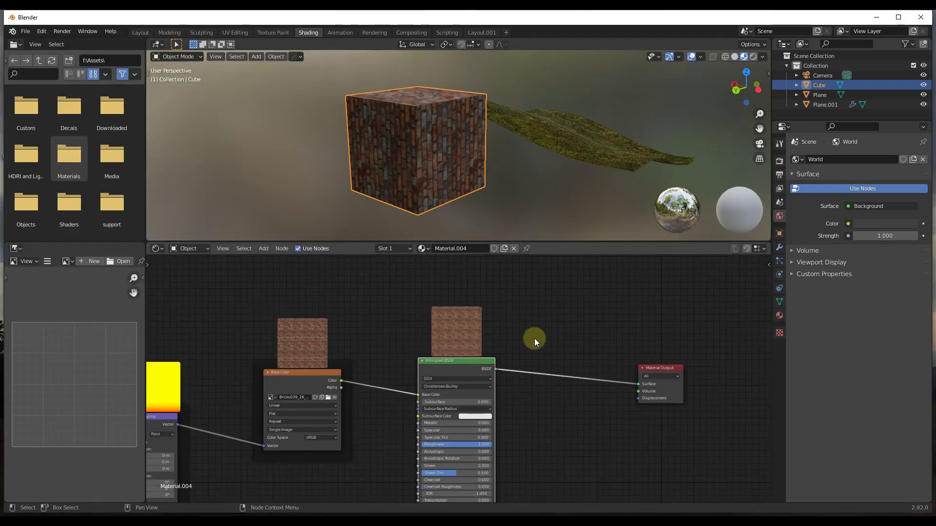
pyautogui.press('Home')
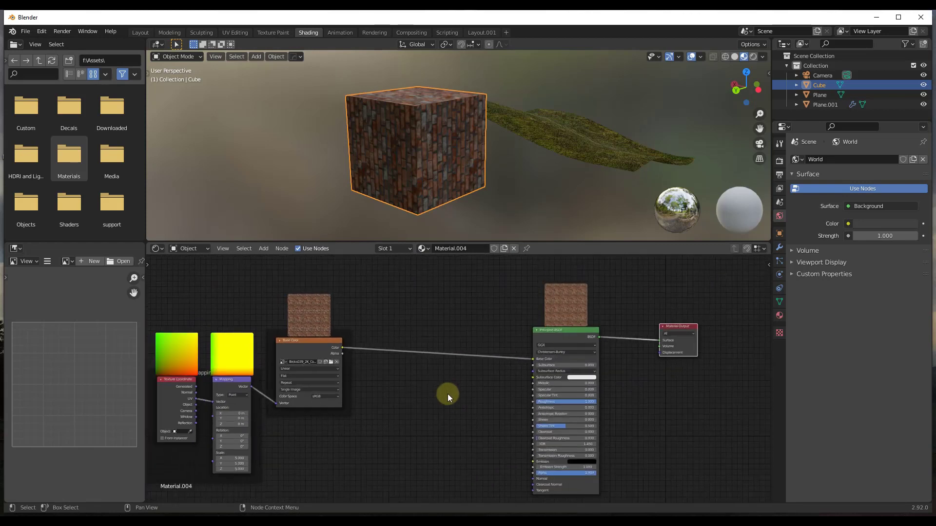
pyautogui.hotkey('shift', 'a')
pyautogui.click(428, 399)
pyautogui.write('invert')
pyautogui.press('Return')
pyautogui.click(377, 462)
pyautogui.moveTo(343, 347)
pyautogui.mouseDown()
pyautogui.moveTo(415, 457)
pyautogui.moveTo(524, 431)
pyautogui.moveTo(533, 478)
pyautogui.mouseUp()
# Set the Invert node's Fac to 0.000 and check its preview thumbnail.
pyautogui.scroll(5, 439, 469)
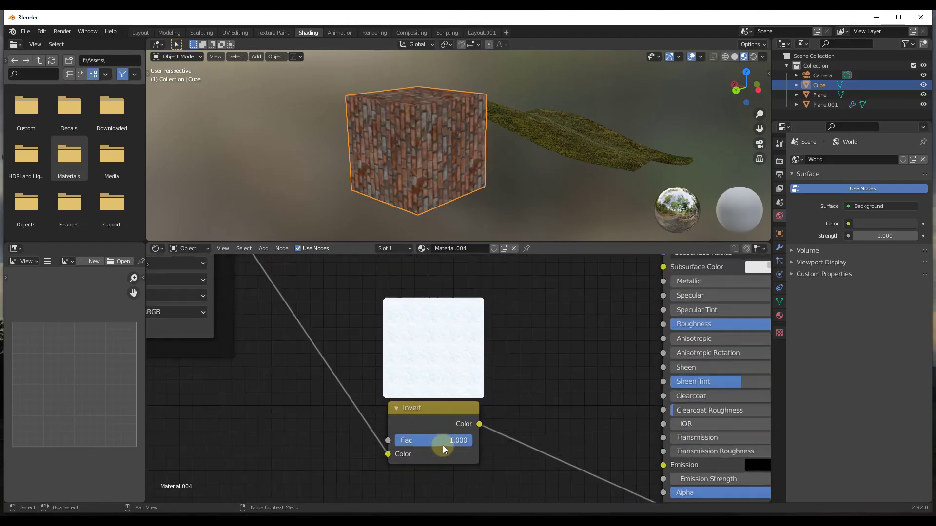
pyautogui.moveTo(461, 439); pyautogui.dragTo(338, 438)
pyautogui.scroll(-1, 449, 340)
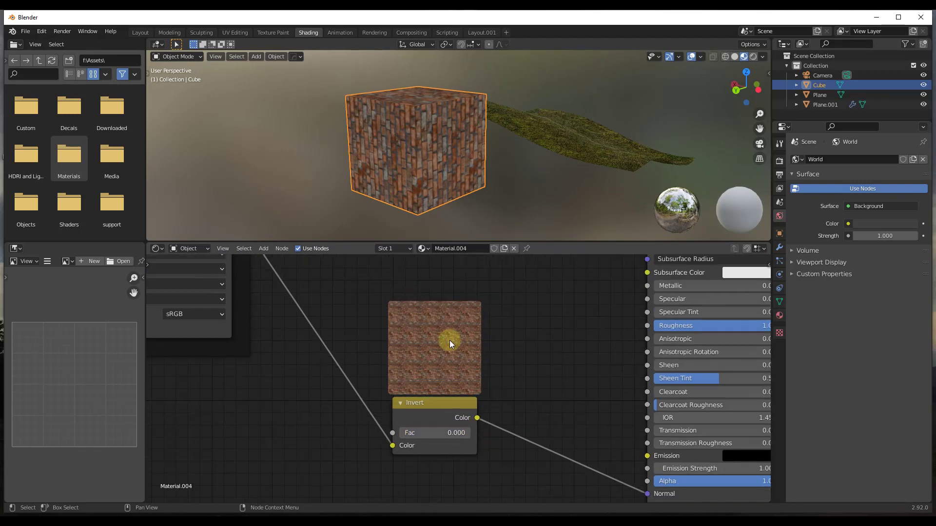